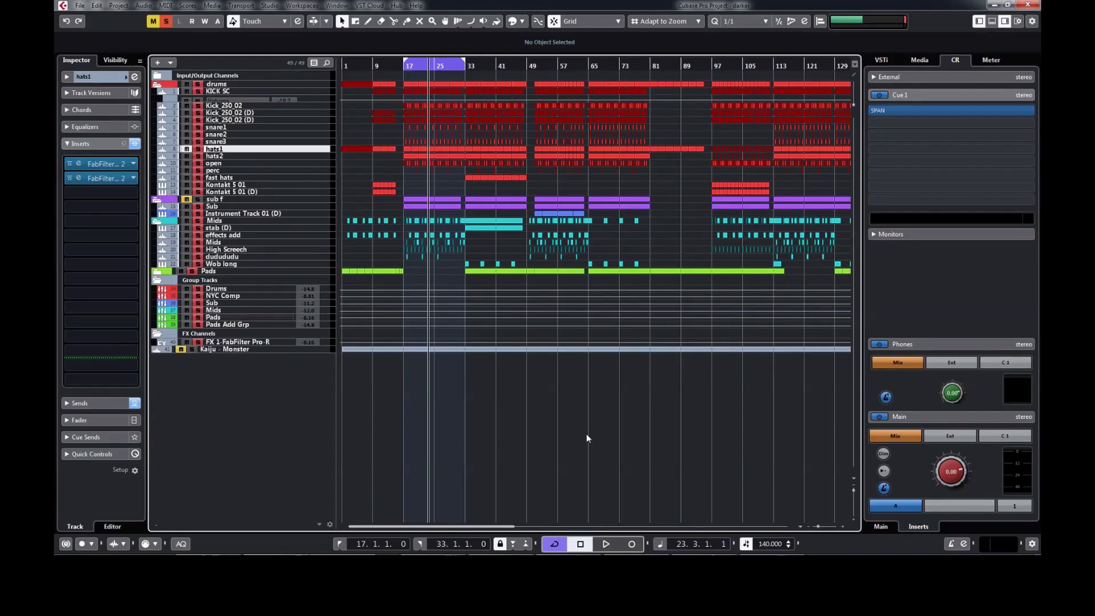
Open the Audio Connections window and examine the Control Room channels and their device ports.
{"action": "key", "text": "F4"}
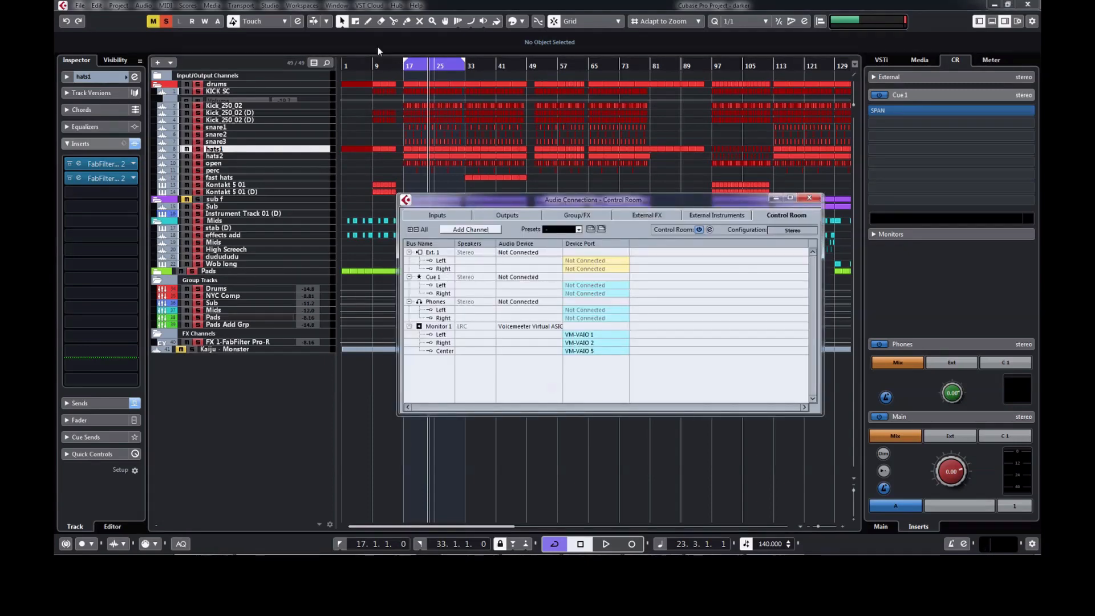
{"action": "left_click", "coordinate": [301, 6]}
{"action": "mouse_move", "coordinate": [270, 6]}
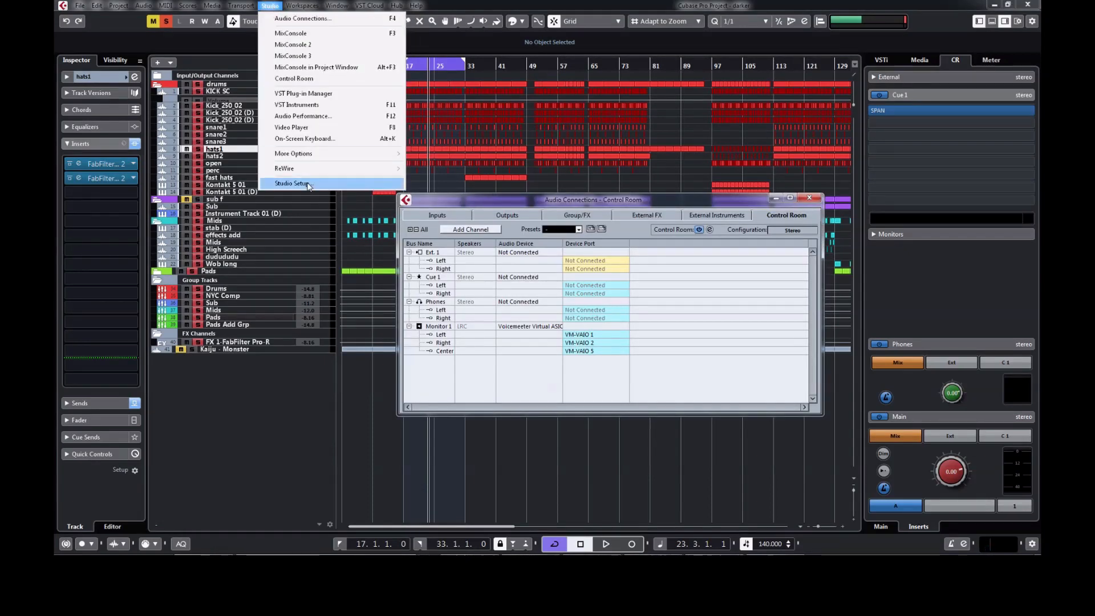
{"action": "left_click", "coordinate": [307, 19]}
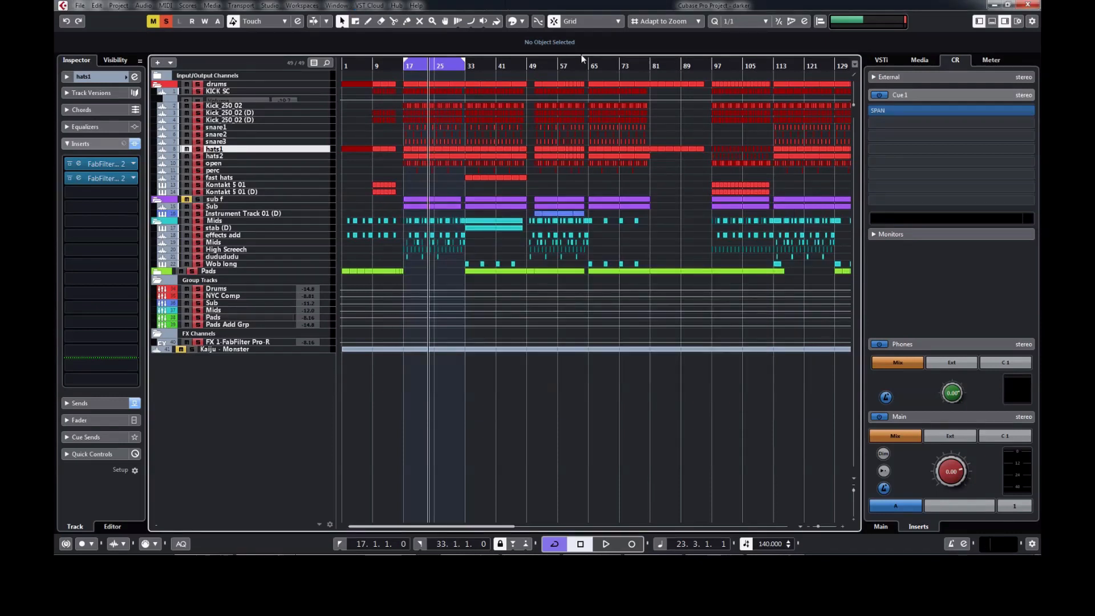
{"action": "key", "text": "F4"}
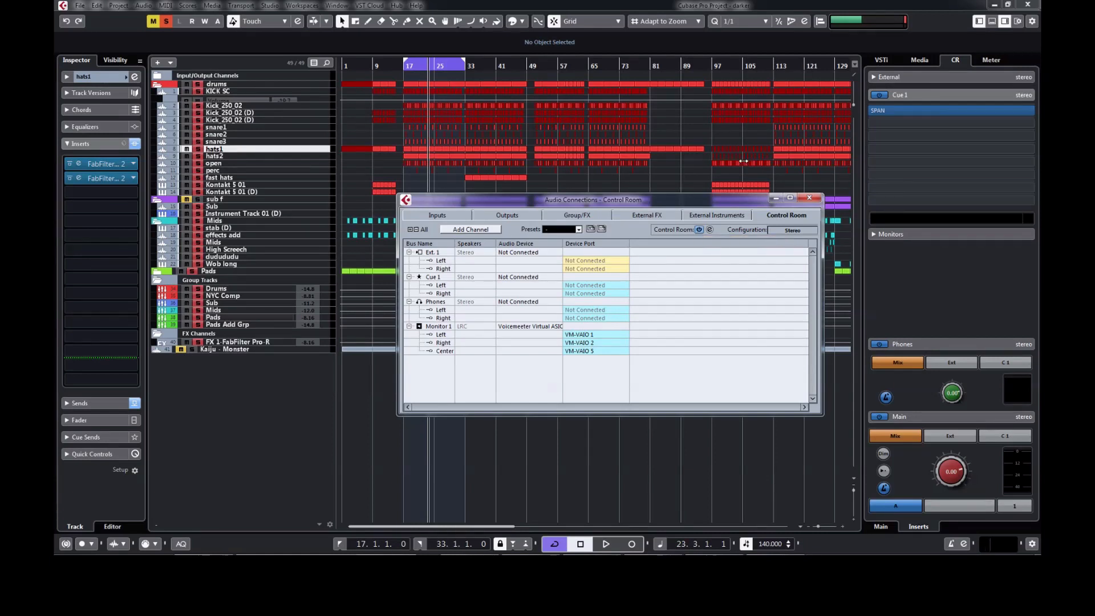
Lower the Phones level slightly, reset it to 0.00, and expand the Monitors inserts in the Control Room.
{"action": "left_click_drag", "start_coordinate": [949, 394], "coordinate": [948, 398]}
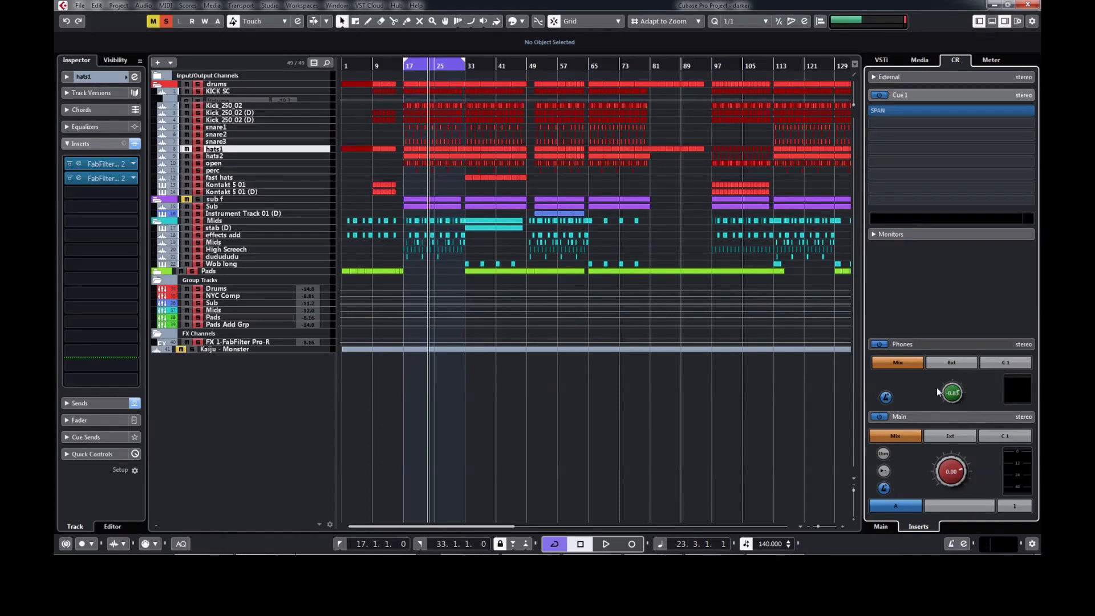
{"action": "double_click", "coordinate": [960, 397]}
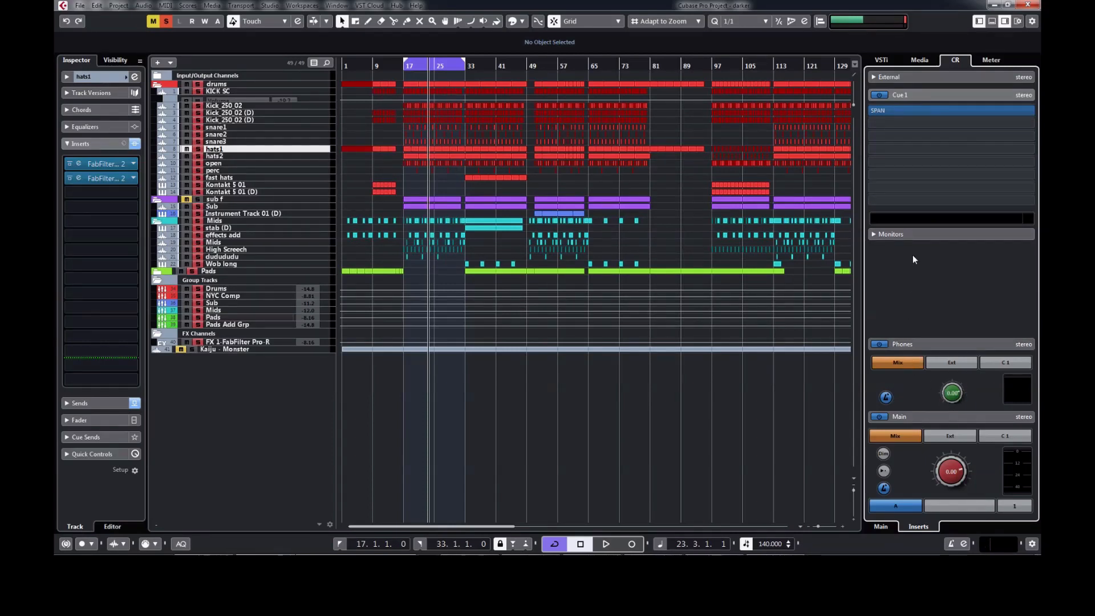
{"action": "left_click", "coordinate": [899, 234]}
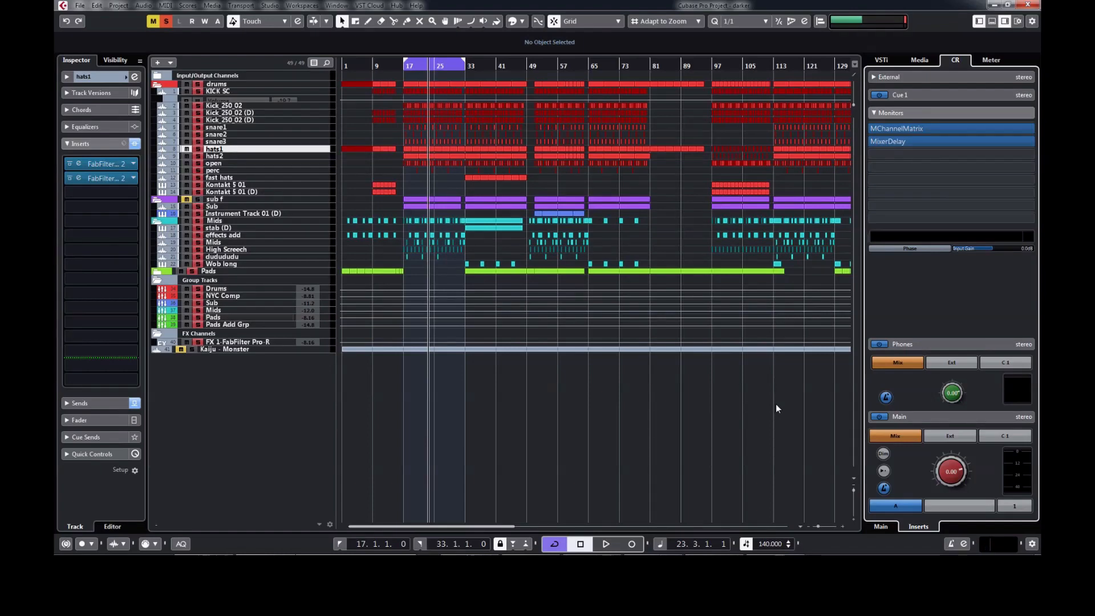
Examine the Monitor 1 channel's LRC speaker configuration and device port assignments in the Control Room audio connections.
{"action": "key", "text": "F4"}
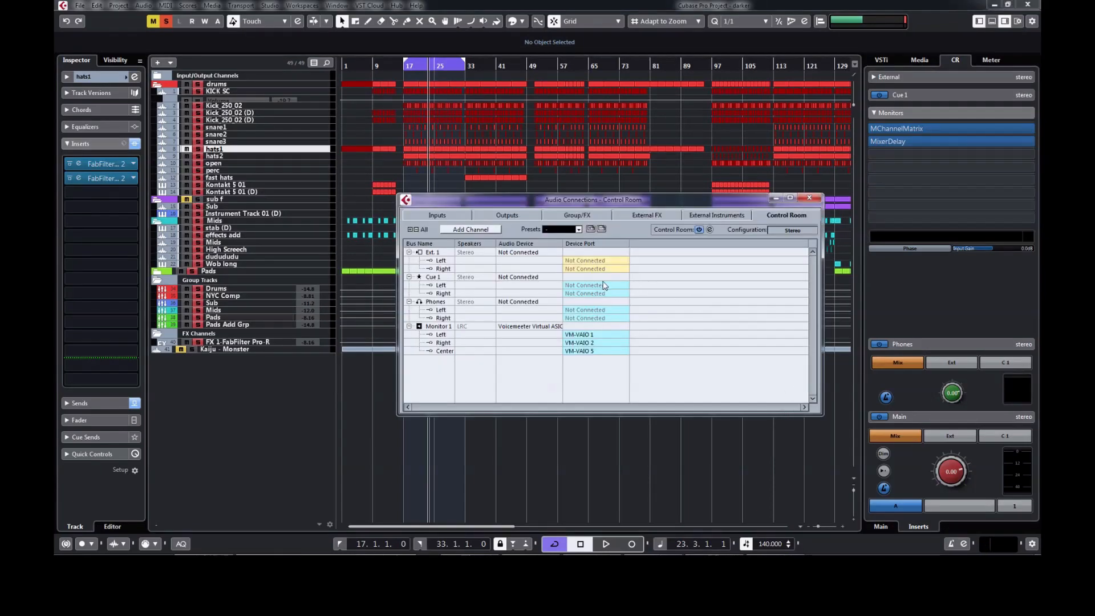
{"action": "left_click", "coordinate": [444, 326]}
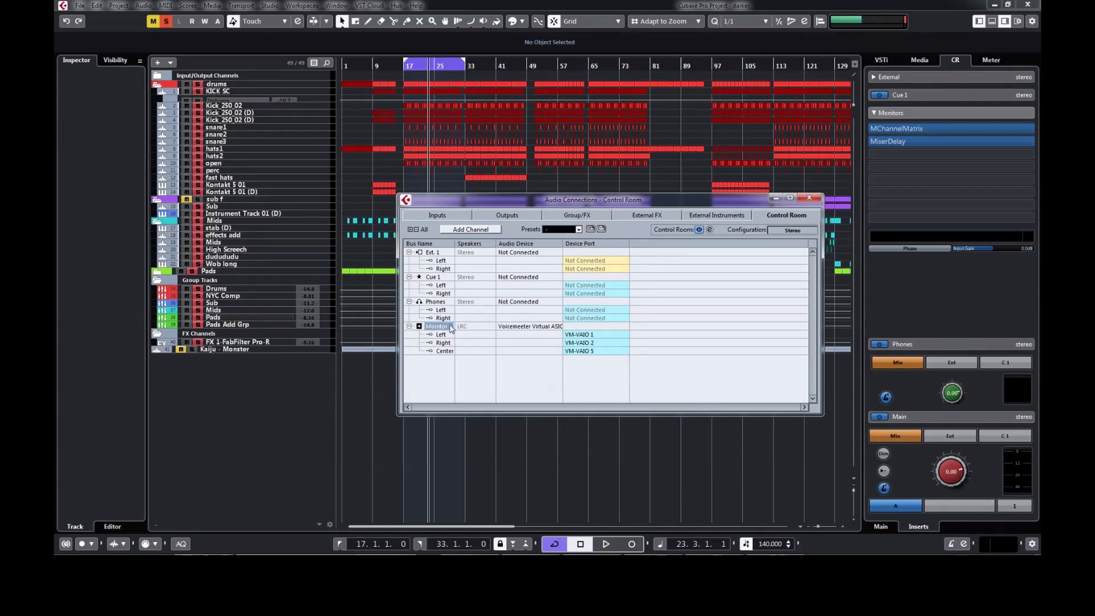
{"action": "left_click", "coordinate": [476, 386]}
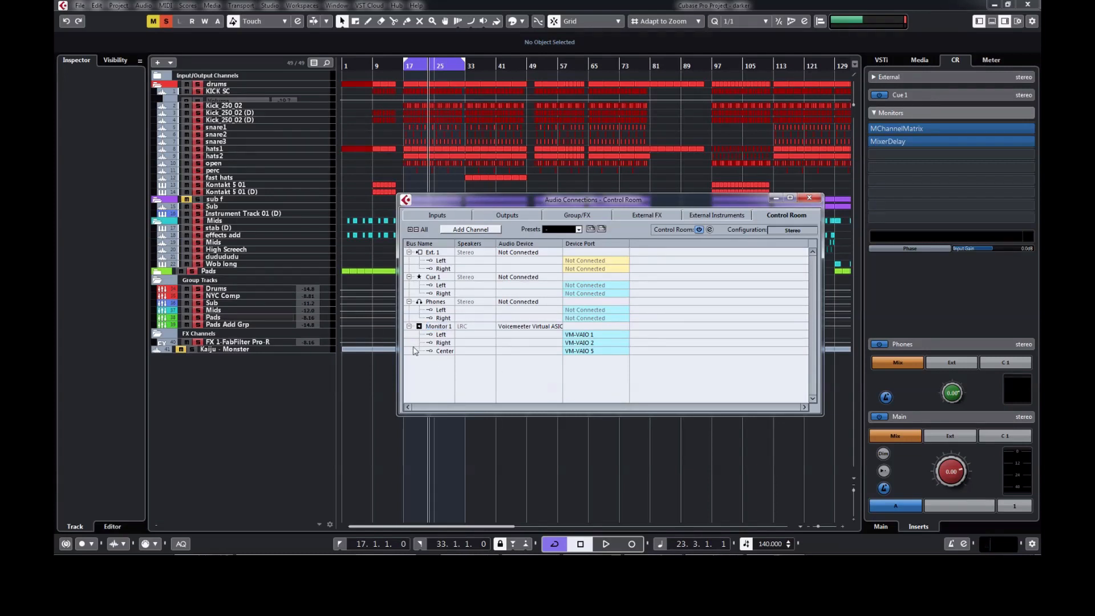
{"action": "left_click", "coordinate": [591, 334]}
{"action": "left_click", "coordinate": [514, 377]}
{"action": "left_click", "coordinate": [545, 373]}
{"action": "left_click", "coordinate": [809, 197]}
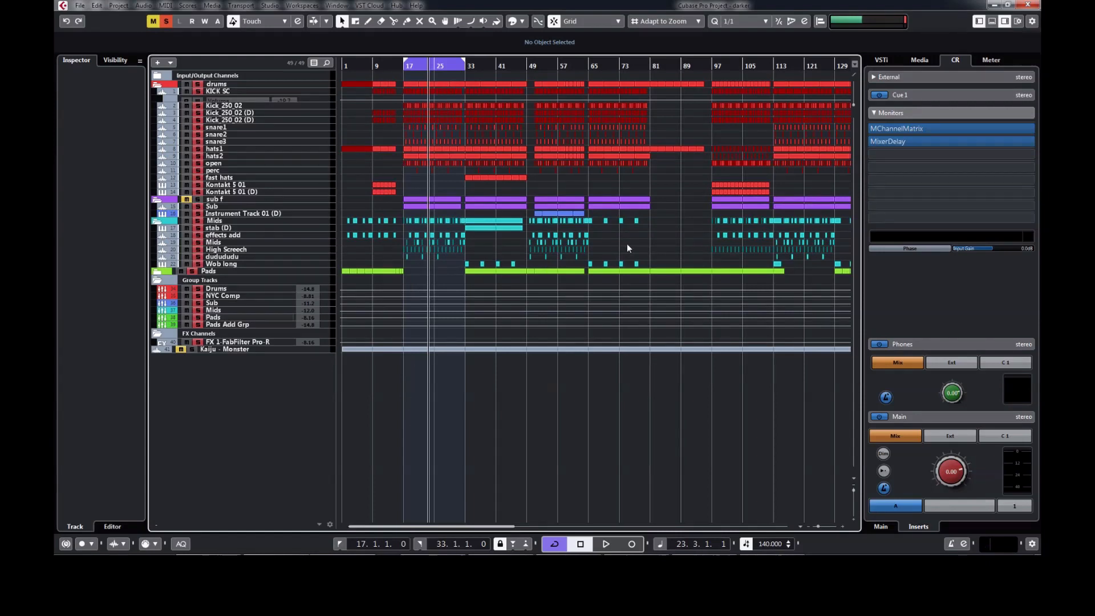
Open the MChannelMatrix insert on Monitor 1 and examine how its input channels route to the three outputs.
{"action": "left_click", "coordinate": [887, 128]}
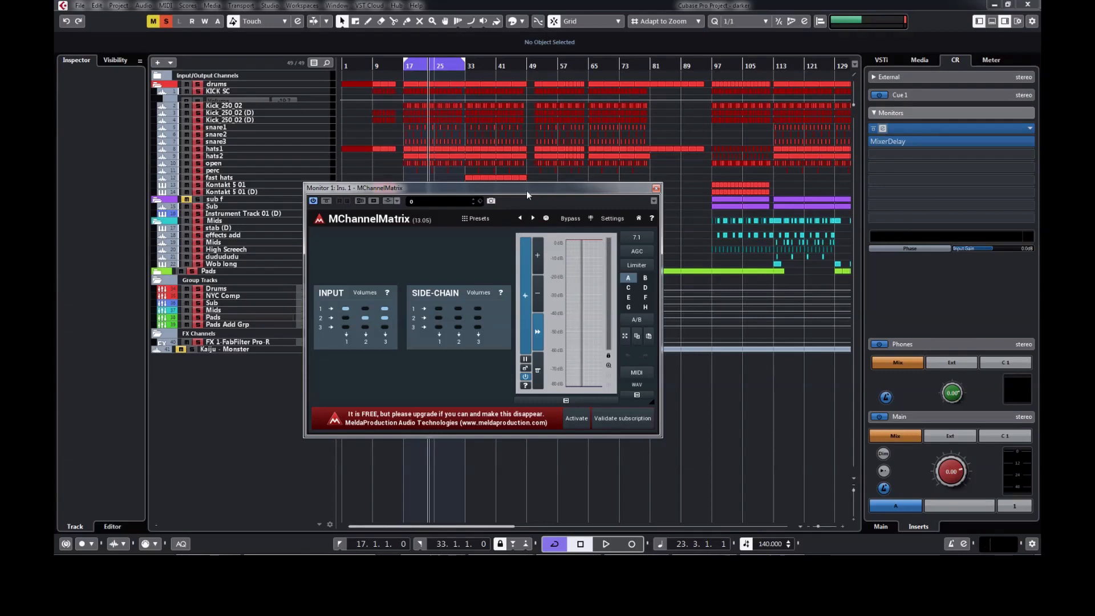
{"action": "left_click_drag", "start_coordinate": [525, 191], "coordinate": [642, 221]}
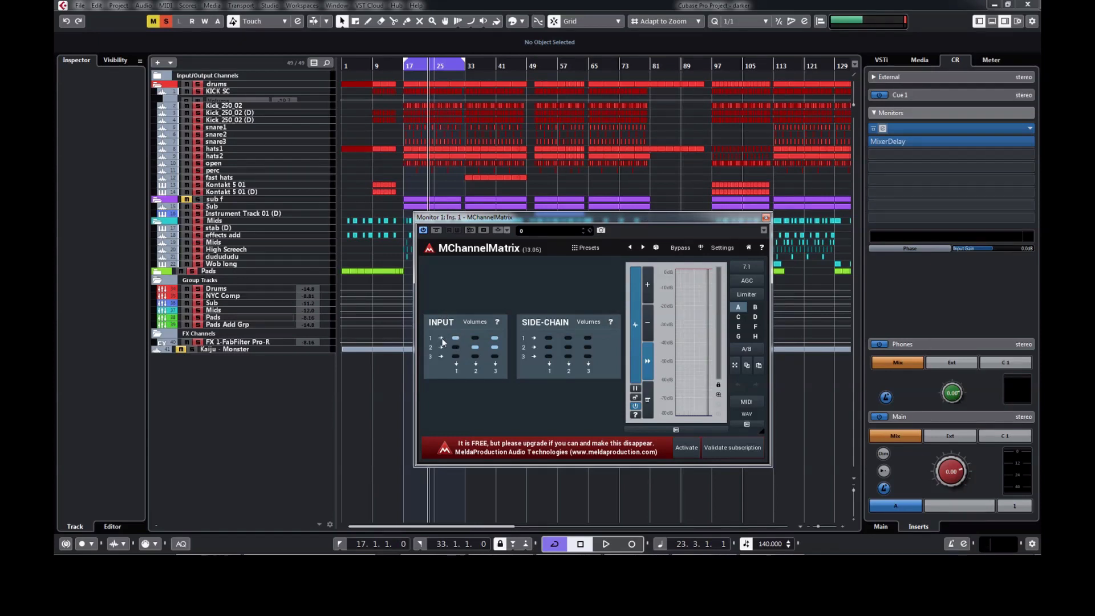
{"action": "left_click", "coordinate": [494, 338]}
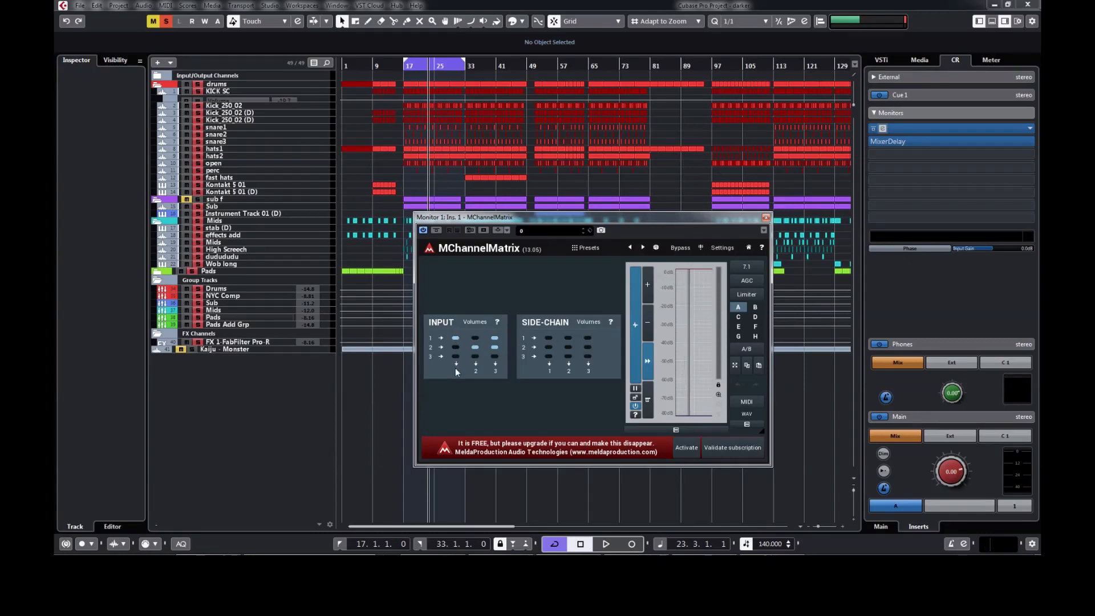
{"action": "left_click", "coordinate": [454, 338]}
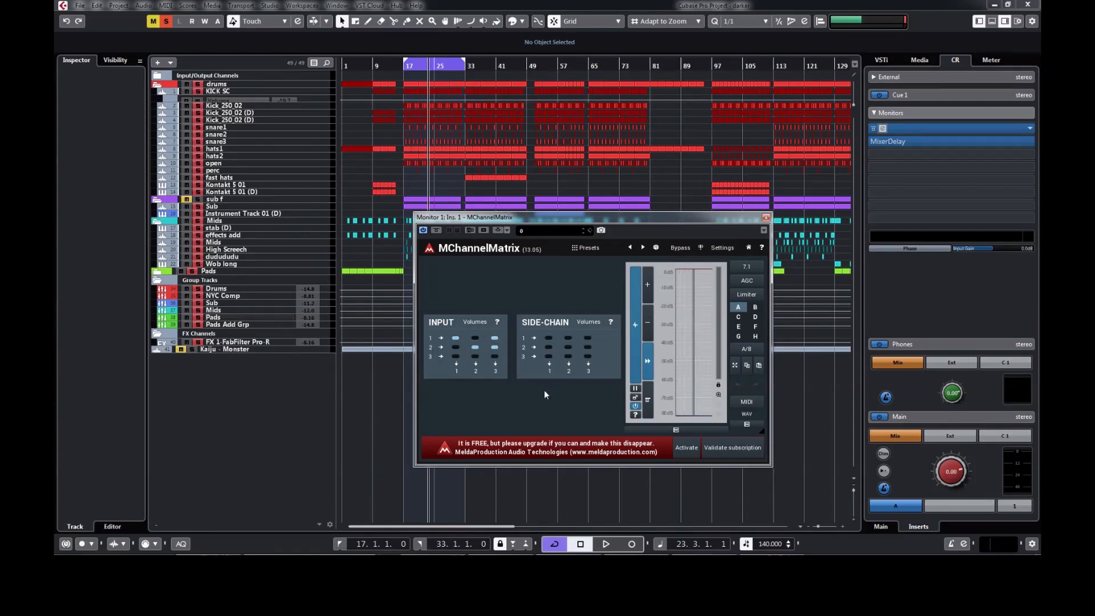
Play short passages of the project to check the monitor meters with MChannelMatrix open, and close the plug-in.
{"action": "key", "text": "space"}
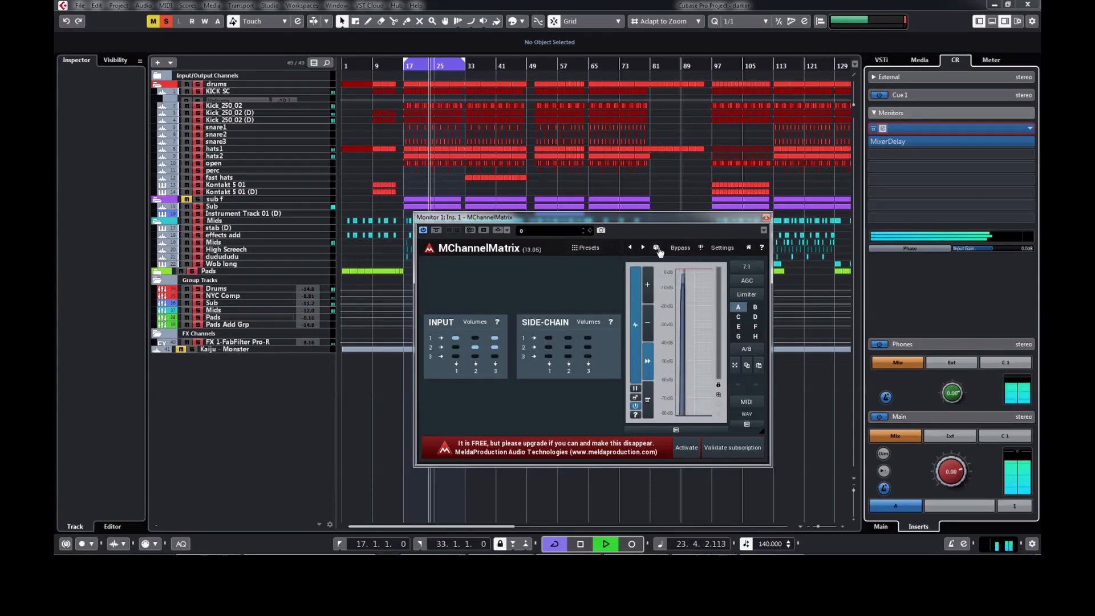
{"action": "key", "text": "space"}
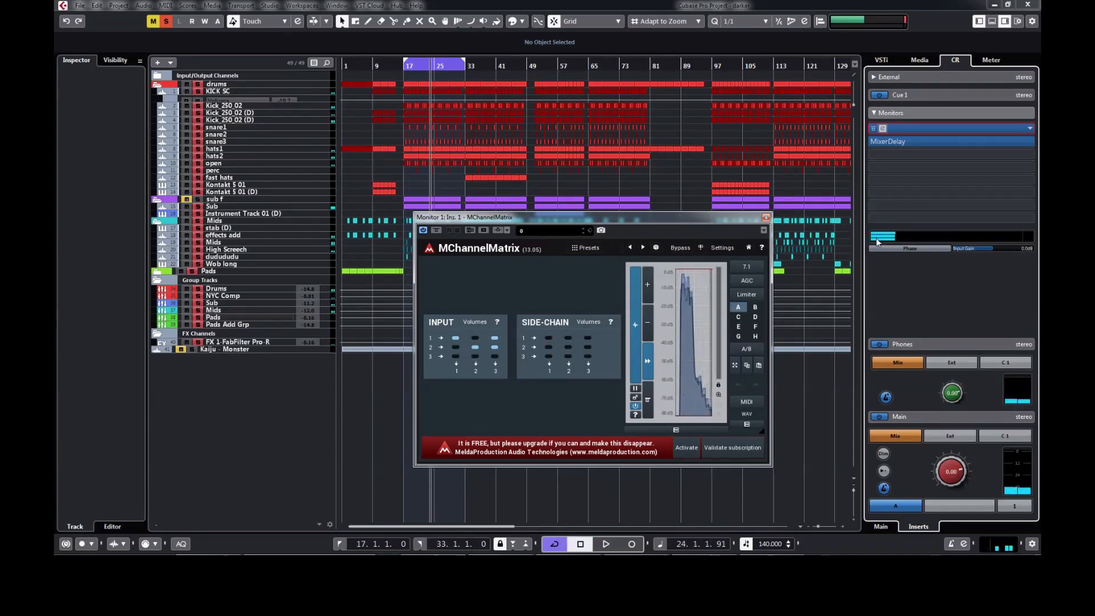
{"action": "key", "text": "space"}
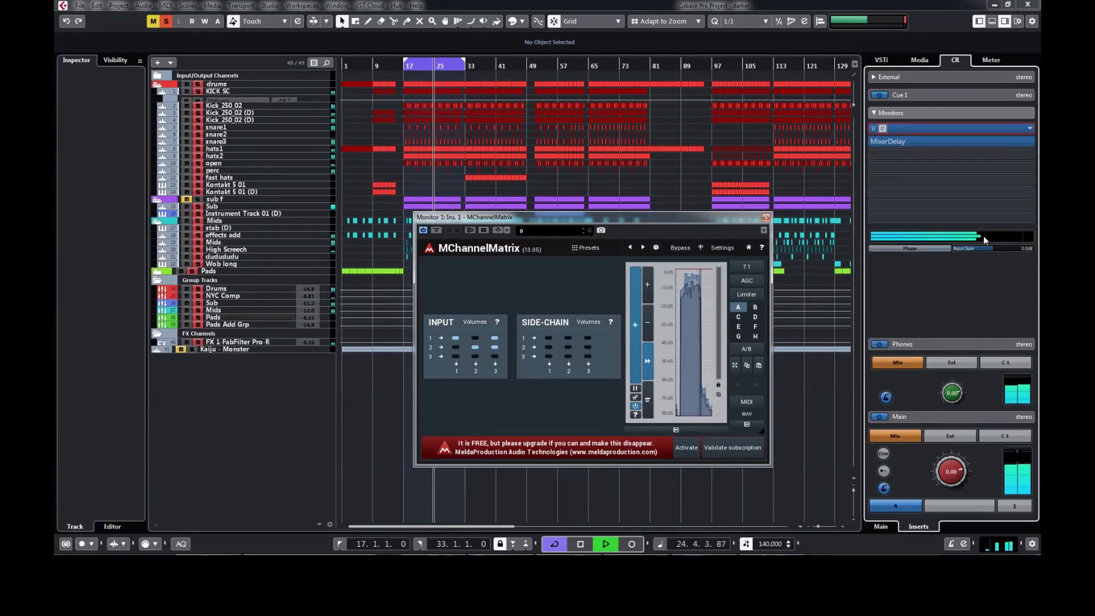
{"action": "key", "text": "space"}
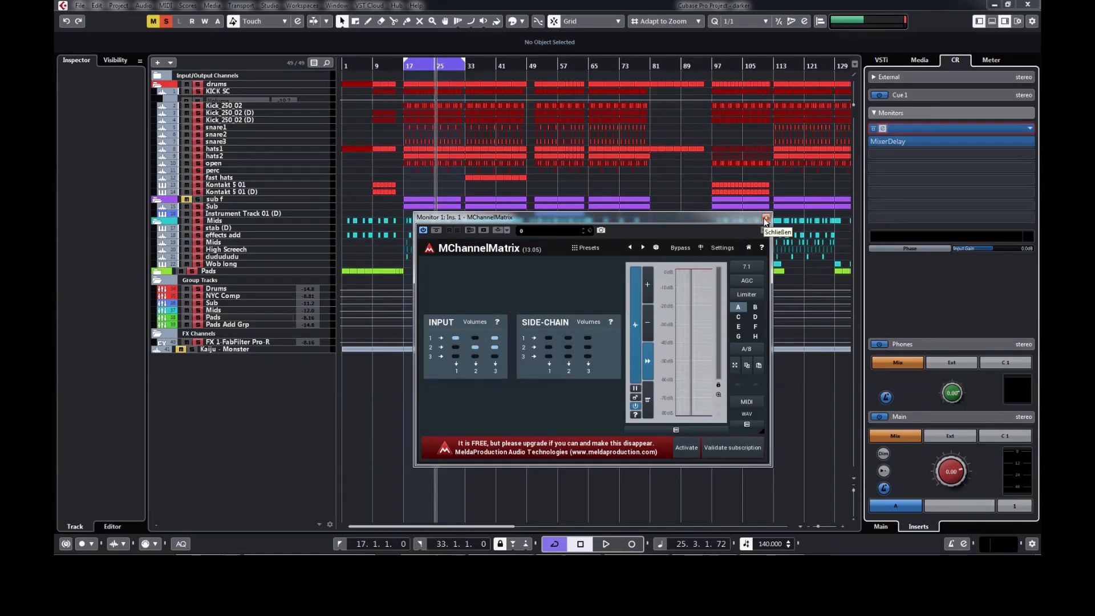
{"action": "left_click", "coordinate": [765, 218]}
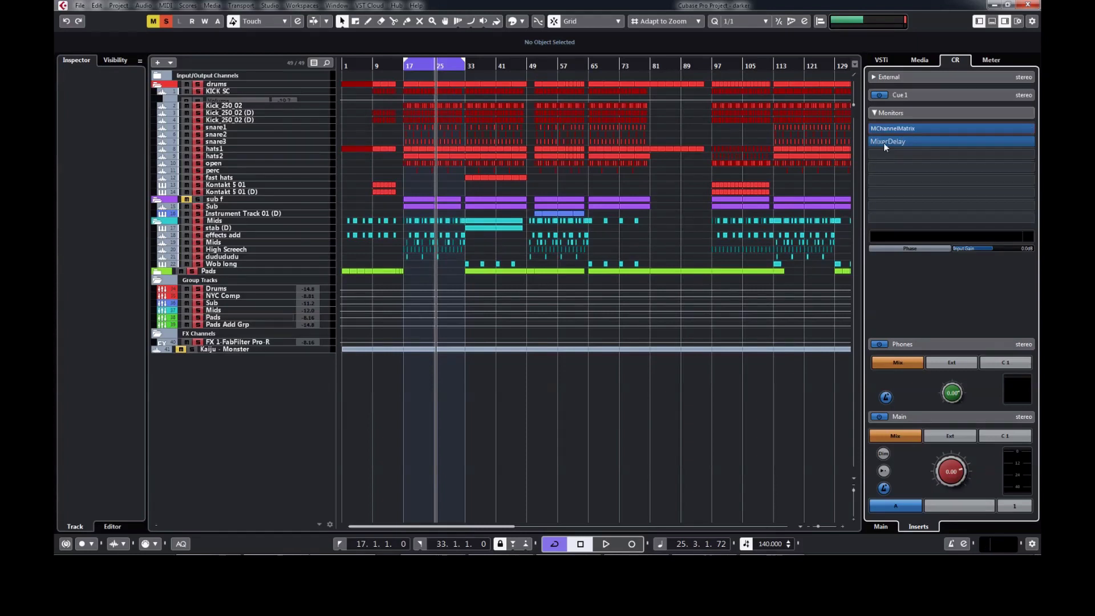
Open the MixerDelay insert on Monitor 1 and examine the delay, level and routing of the L, R and C channels.
{"action": "left_click", "coordinate": [881, 141]}
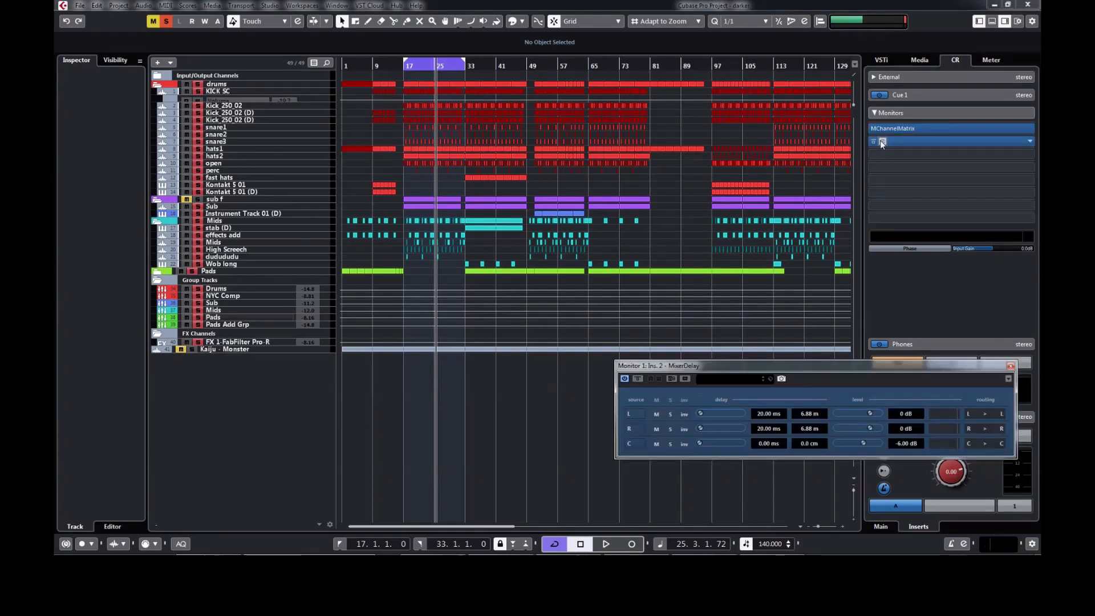
{"action": "left_click_drag", "start_coordinate": [912, 367], "coordinate": [650, 195]}
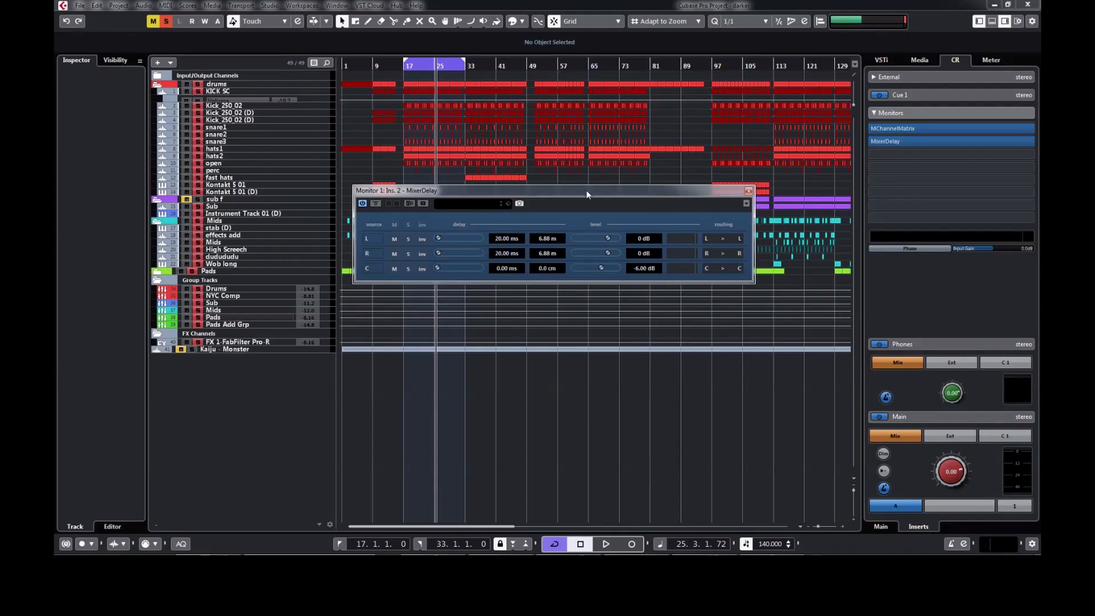
{"action": "left_click_drag", "start_coordinate": [586, 190], "coordinate": [574, 132]}
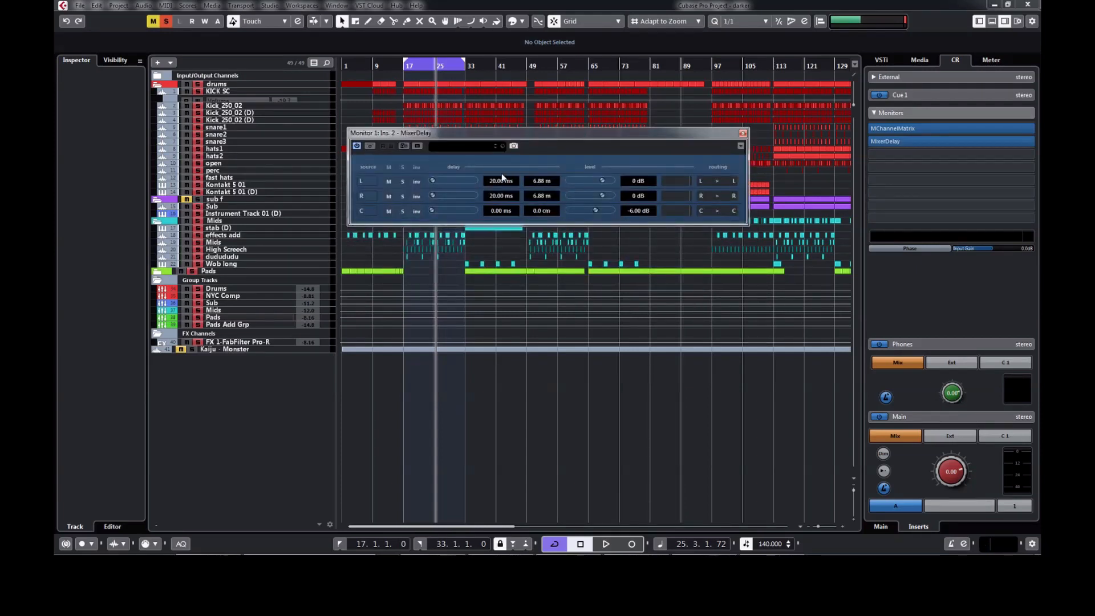
Play short passages of the project to check the L, R and C meters in MixerDelay, and close the plug-in.
{"action": "key", "text": "space"}
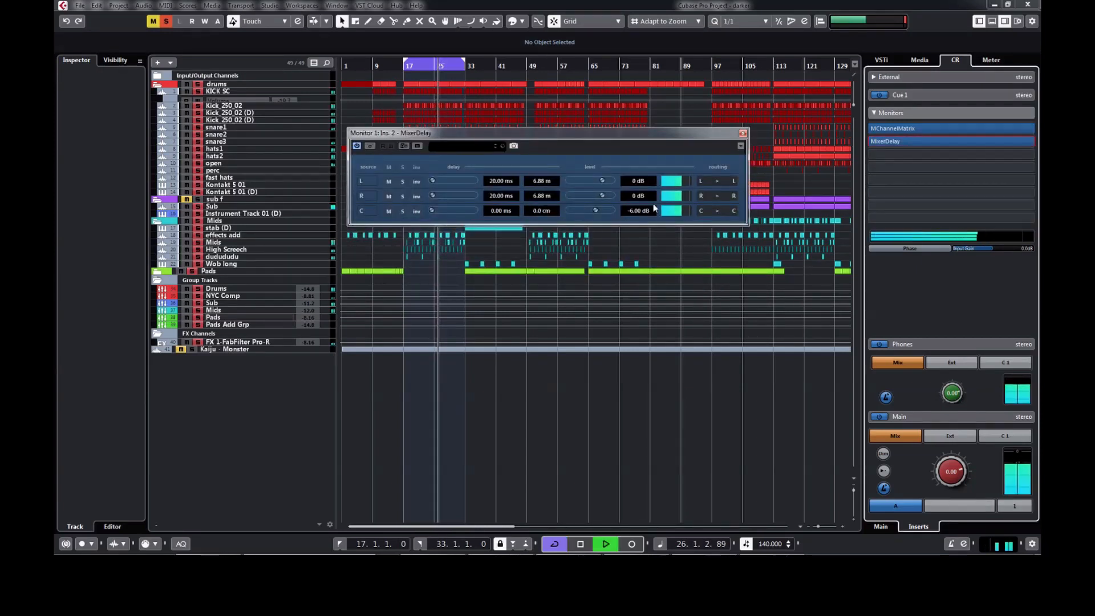
{"action": "key", "text": "space"}
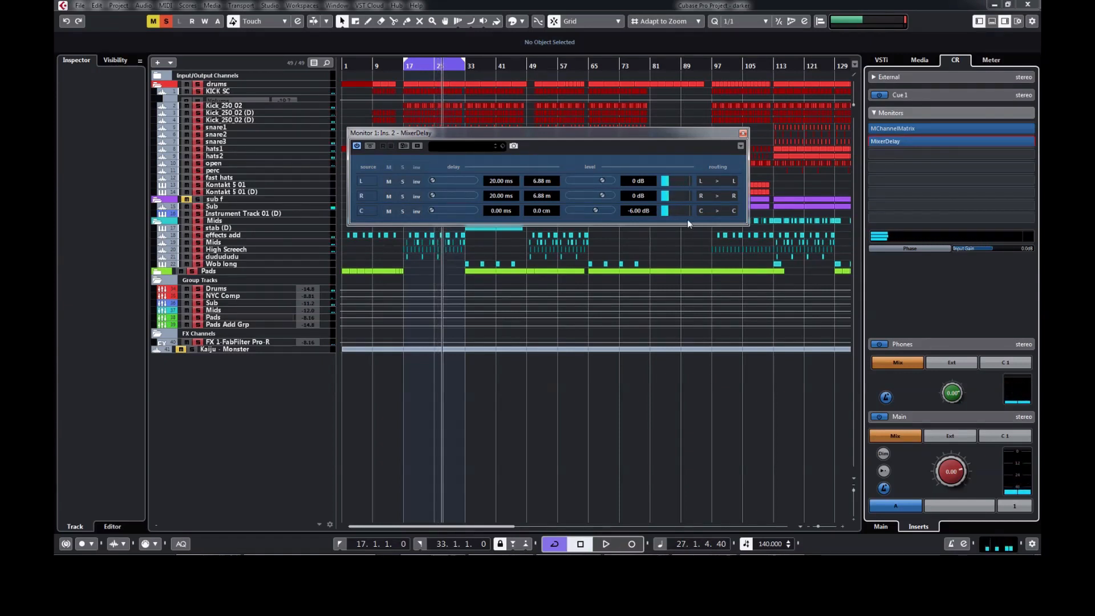
{"action": "key", "text": "space"}
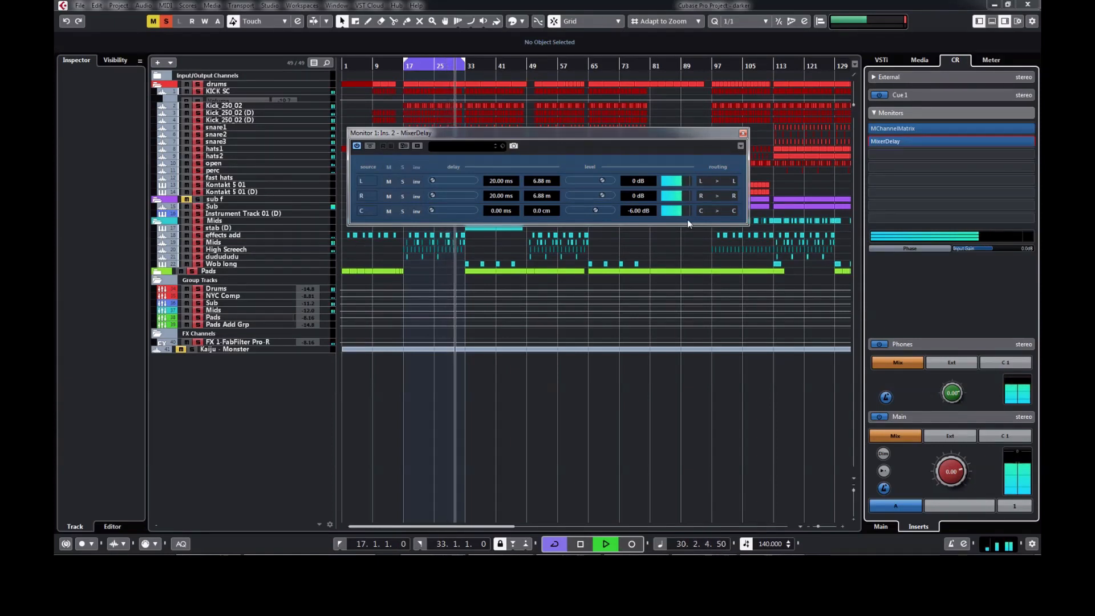
{"action": "key", "text": "space"}
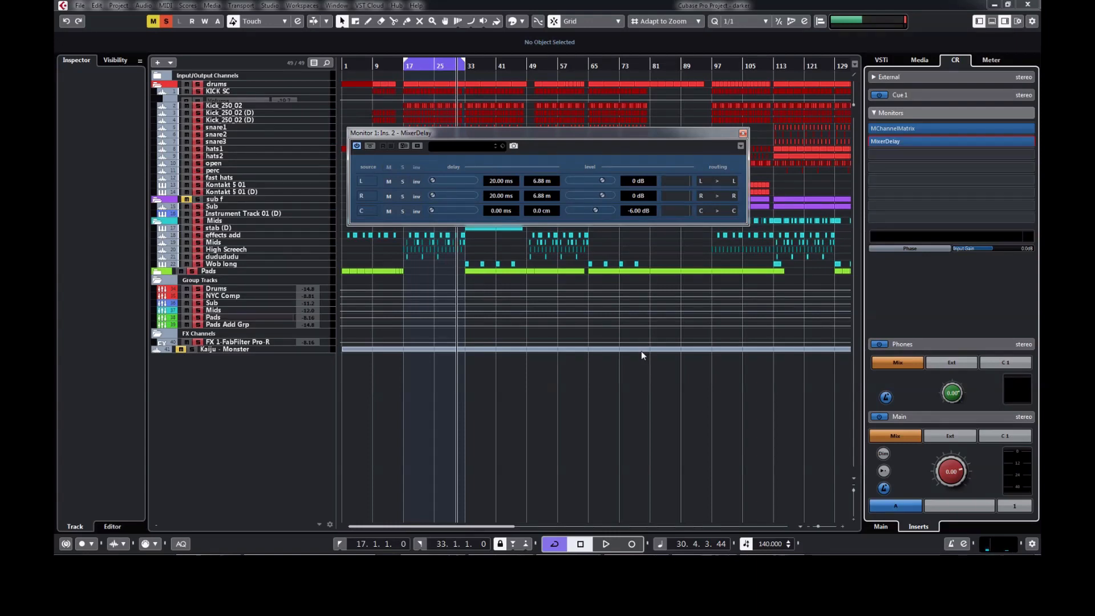
{"action": "left_click", "coordinate": [742, 133]}
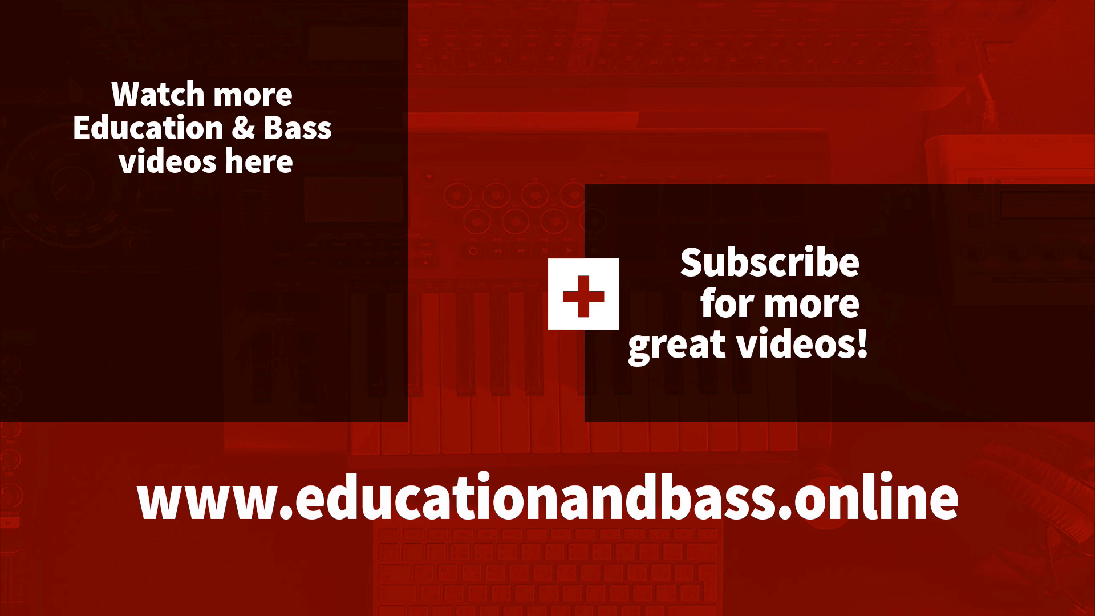